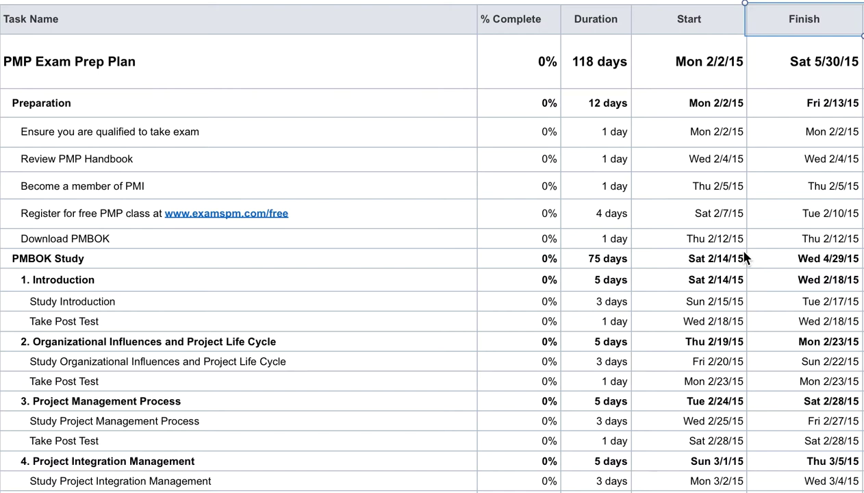
# Point out the Task Name, % Complete, Duration, Start and Finish column headings
pyautogui.click(355, 25)
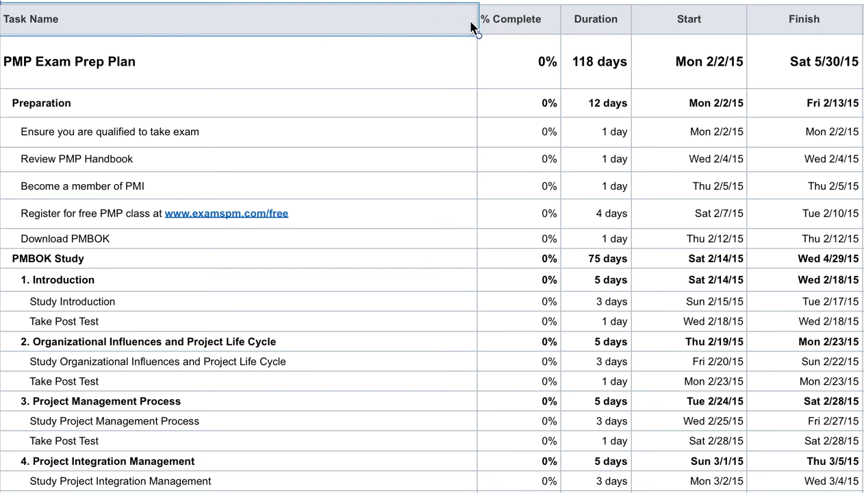
pyautogui.click(530, 28)
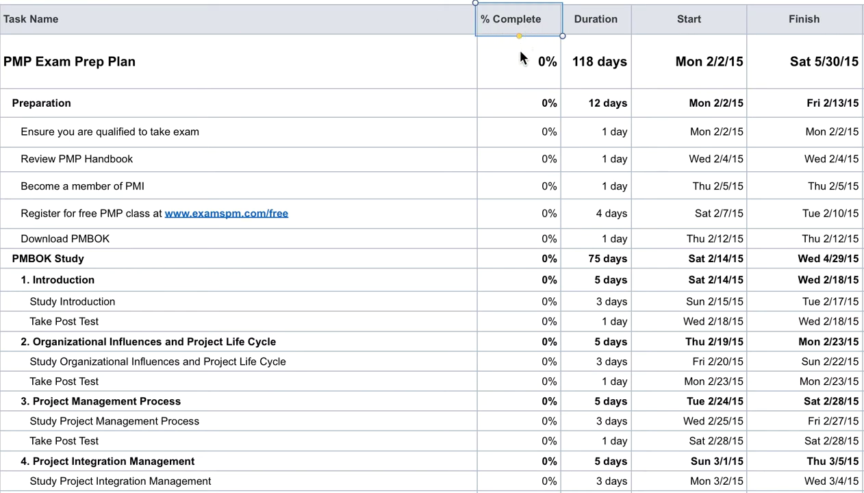
pyautogui.click(613, 22)
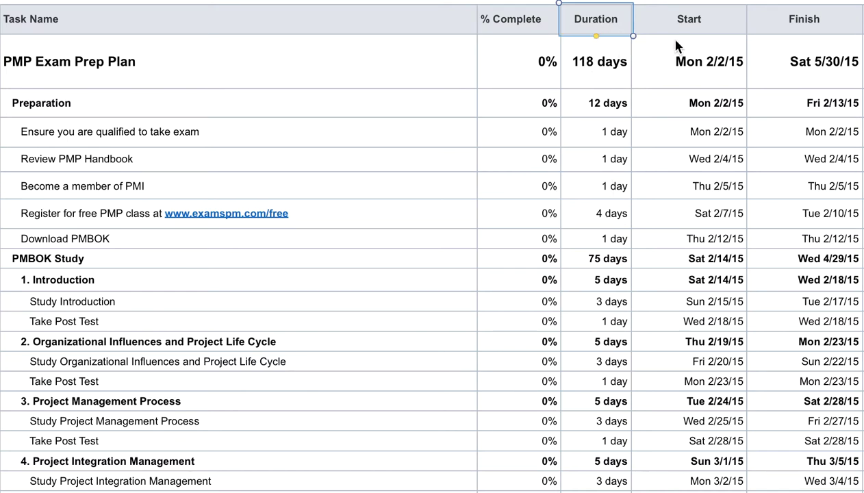
pyautogui.click(705, 28)
pyautogui.click(803, 26)
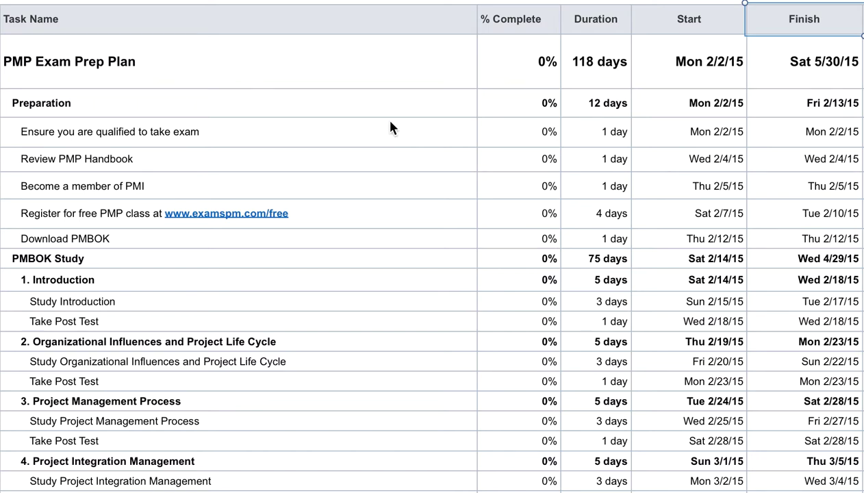
# Select the PMP Exam Prep Plan title row, noting its 118 days duration and 0% complete
pyautogui.click(356, 66)
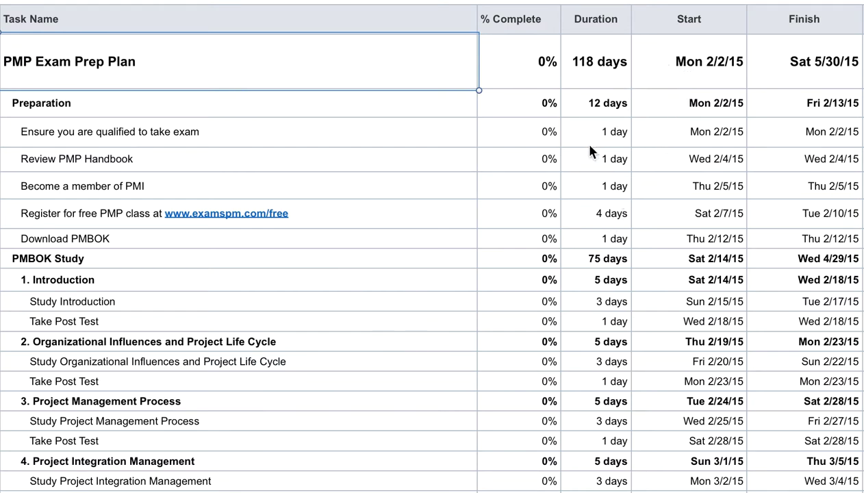
pyautogui.click(597, 61)
pyautogui.click(483, 71)
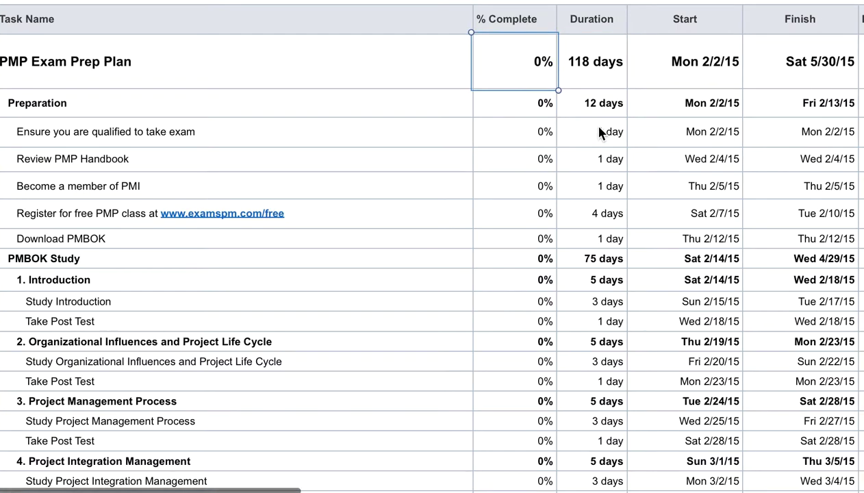
pyautogui.hscroll(3, 600, 131)
pyautogui.hscroll(1, 600, 132)
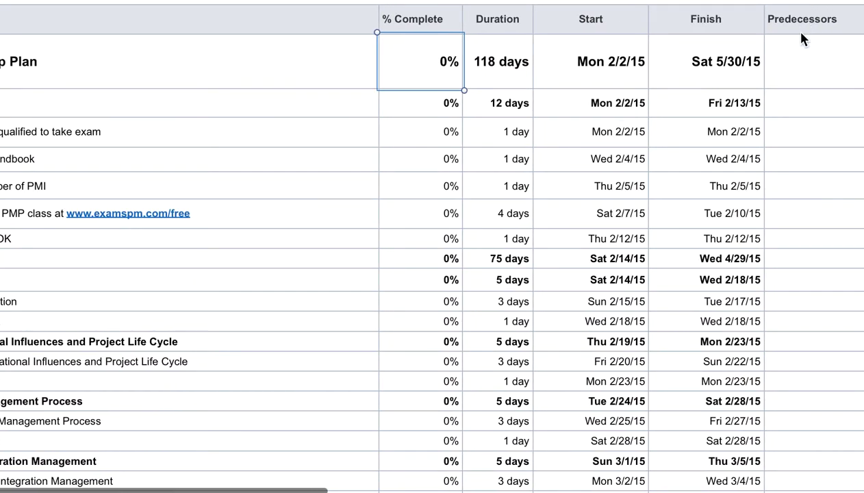
pyautogui.hscroll(2, 733, 104)
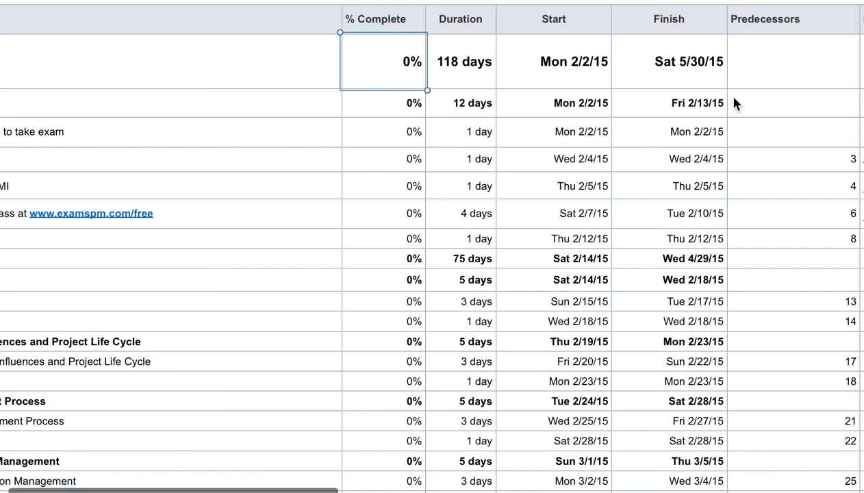
pyautogui.hscroll(-2, 734, 103)
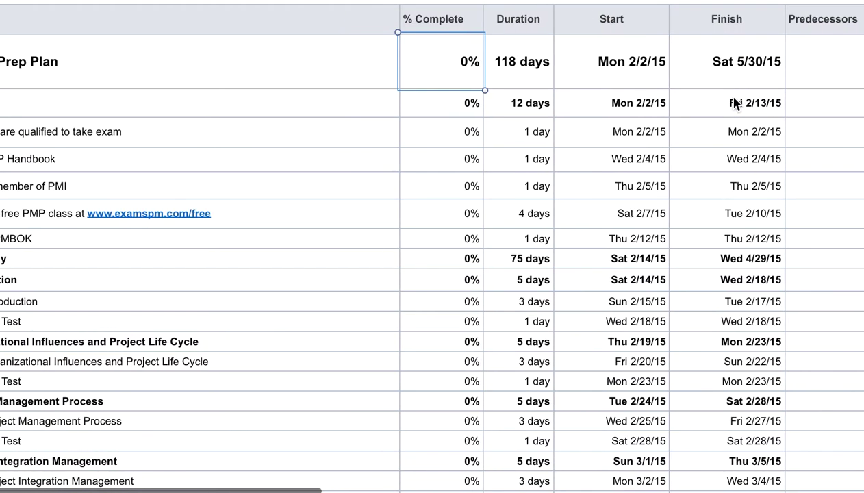
pyautogui.hscroll(-3, 734, 102)
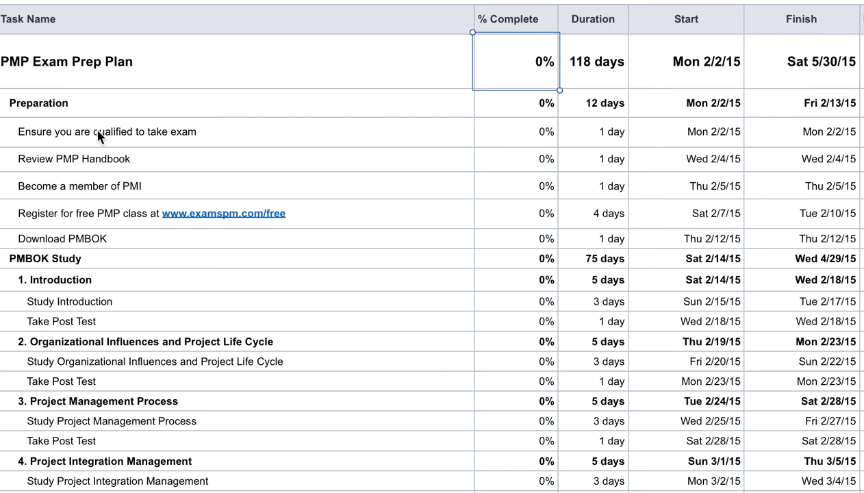
# Scroll across the table's columns and select the PMP Exam Prep Plan task name
pyautogui.hscroll(4, 586, 167)
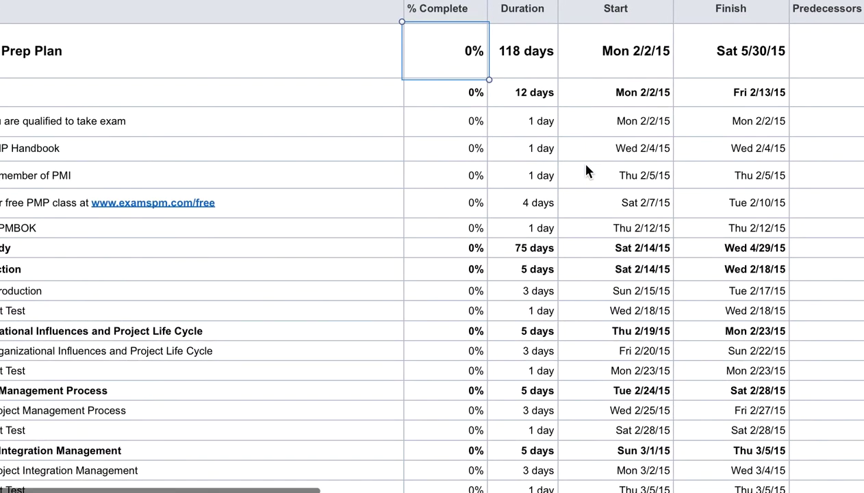
pyautogui.hscroll(1, 812, 162)
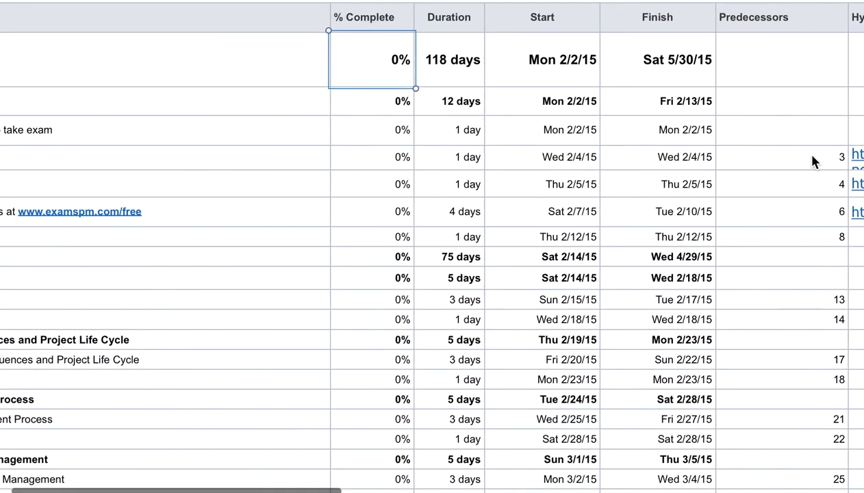
pyautogui.hscroll(-3, 808, 175)
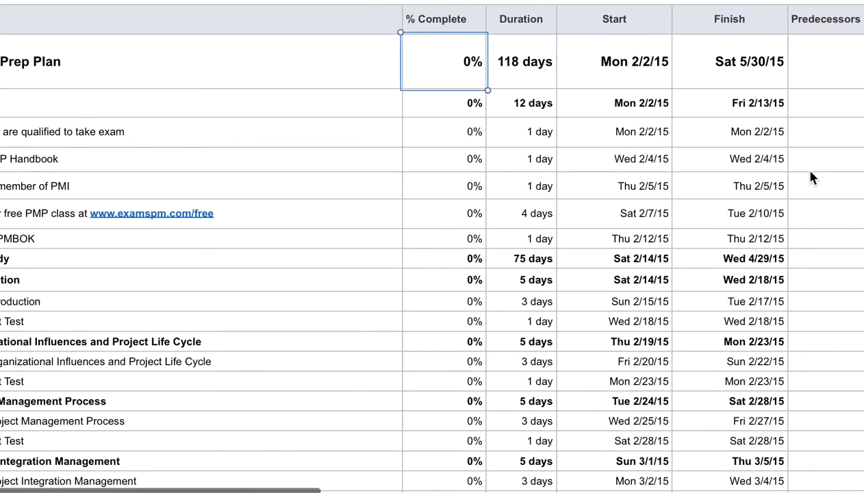
pyautogui.hscroll(-3, 664, 169)
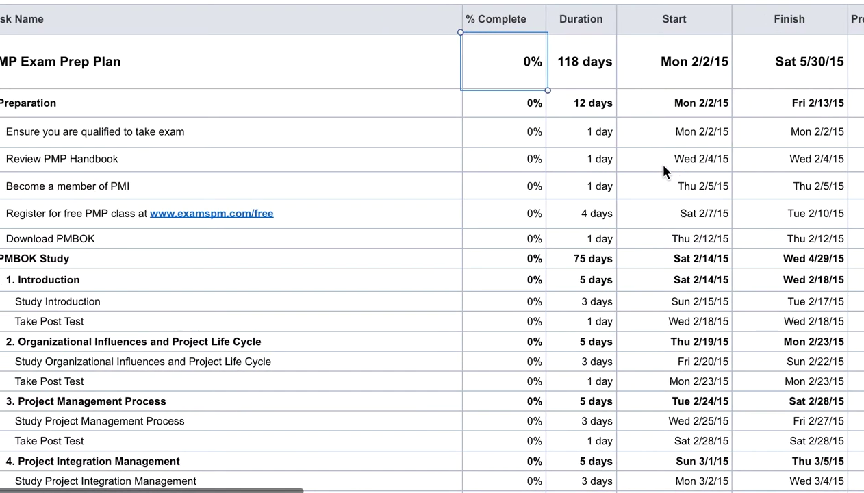
pyautogui.hscroll(-1, 663, 166)
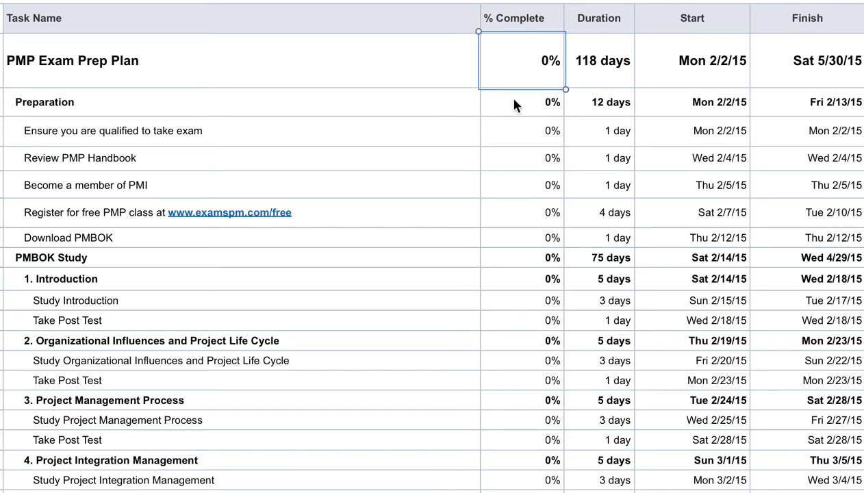
pyautogui.click(305, 85)
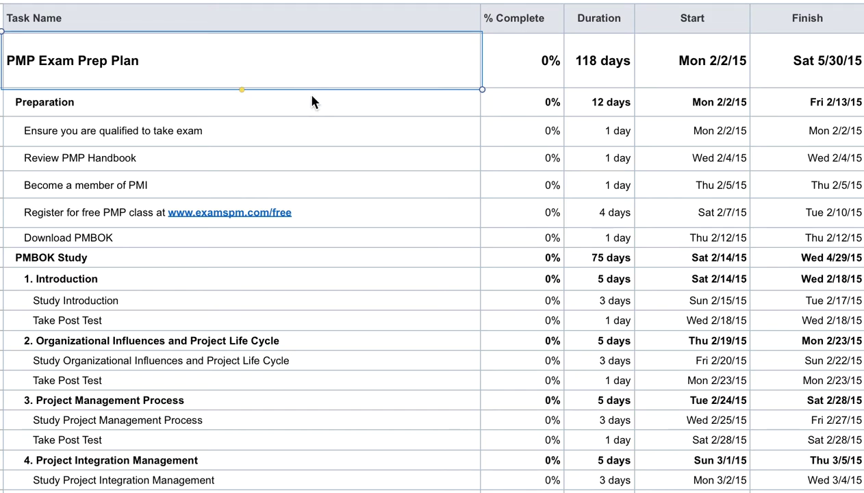
# Go over the Preparation phase: confirm qualification, Review PMP Handbook, Become a member of PMI
pyautogui.click(305, 101)
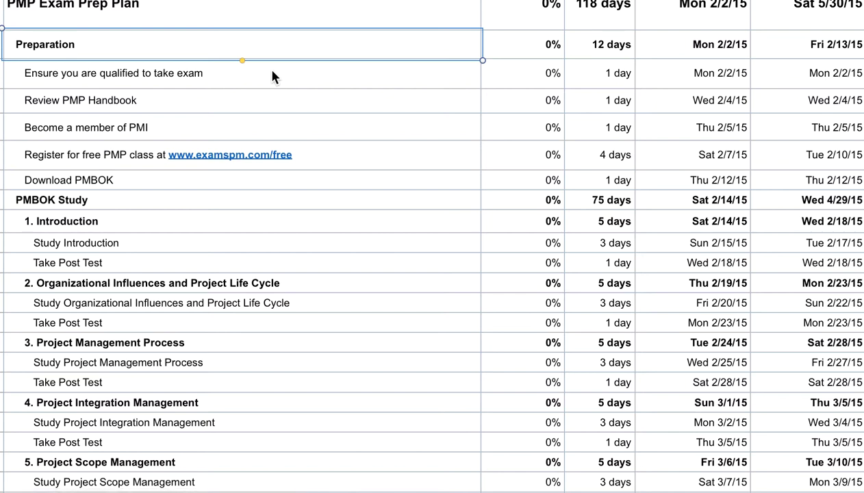
pyautogui.click(266, 76)
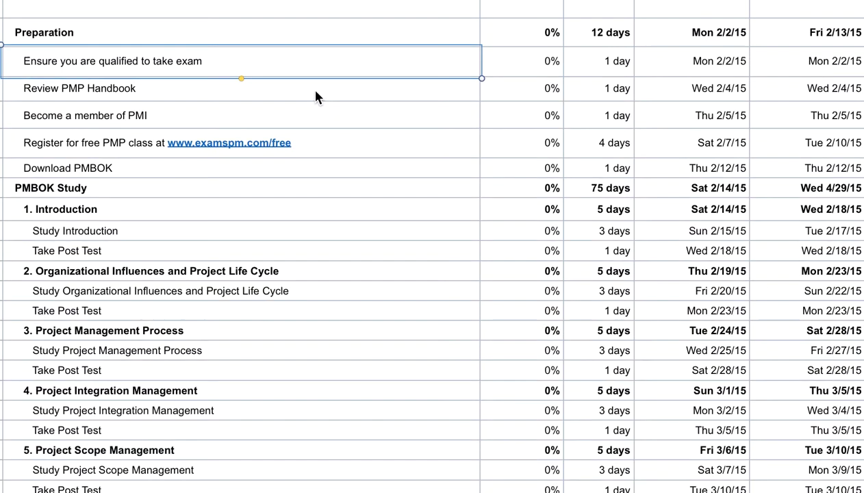
pyautogui.click(301, 94)
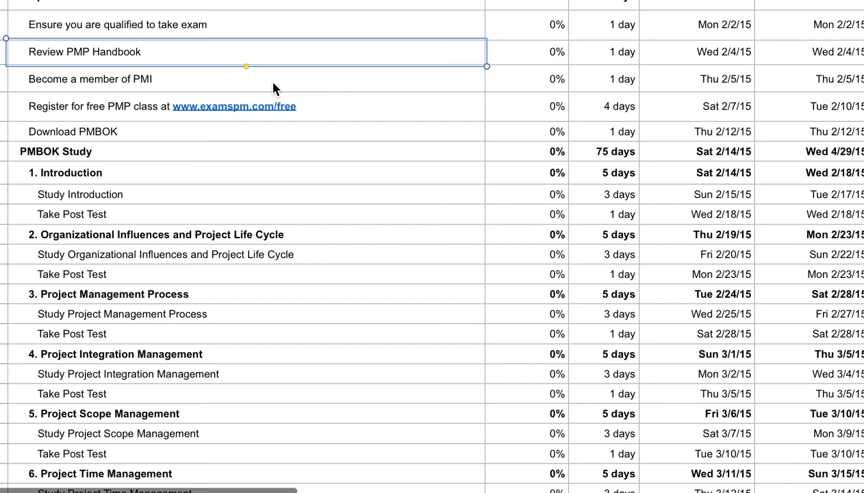
pyautogui.click(273, 88)
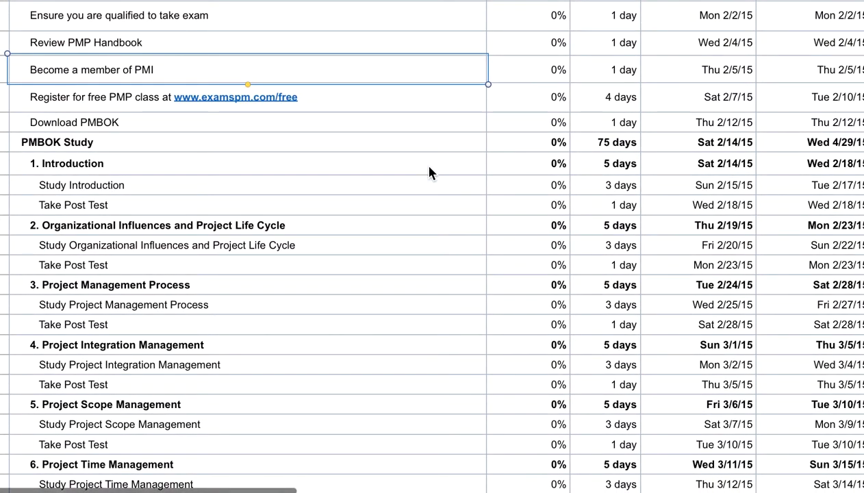
pyautogui.hscroll(1, 430, 172)
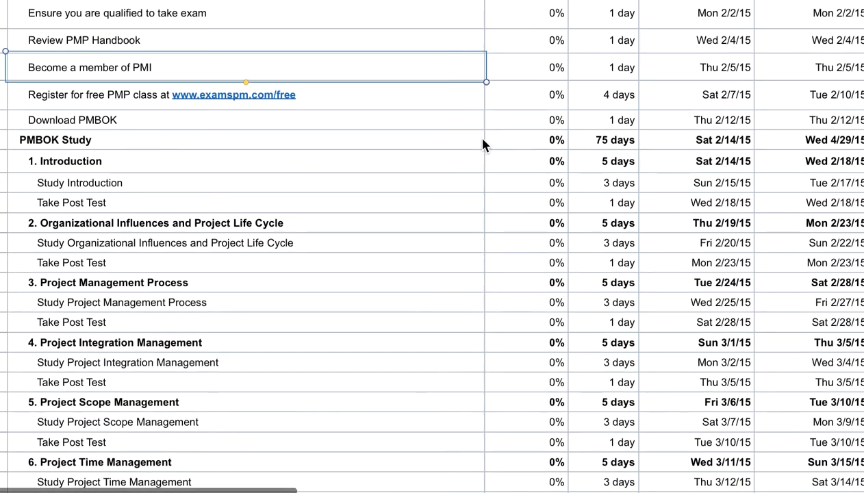
# Select the register-for-free-PMP-class and Download PMBOK preparation tasks
pyautogui.scroll(-1, 482, 144)
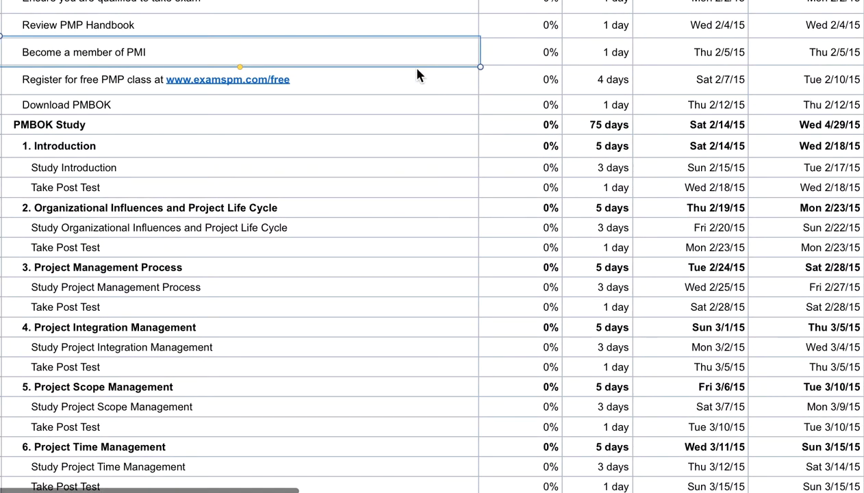
pyautogui.click(411, 77)
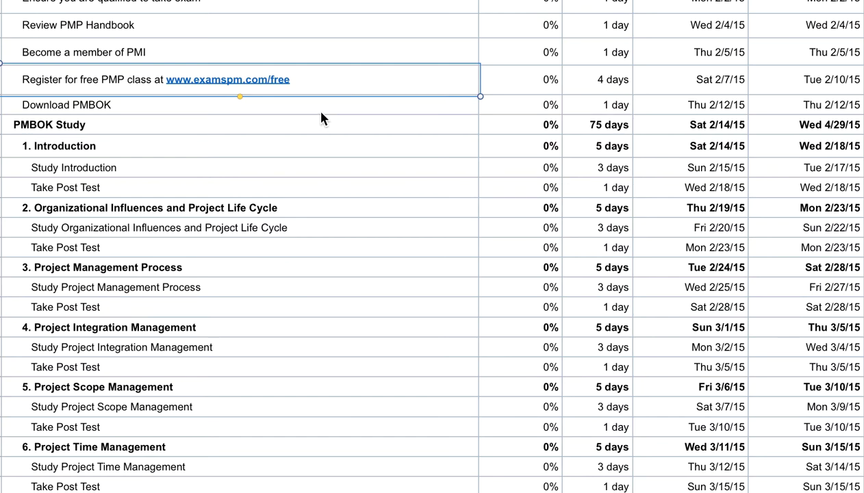
pyautogui.click(320, 109)
pyautogui.scroll(-1, 321, 111)
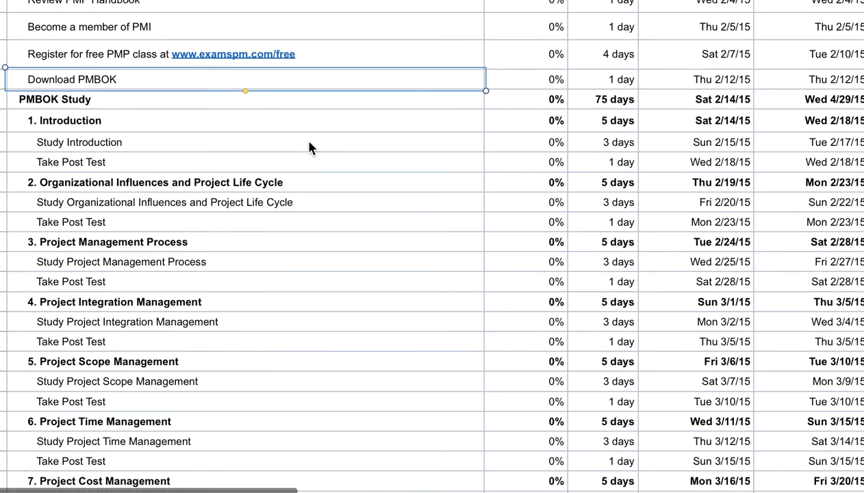
pyautogui.scroll(-1, 303, 135)
# Select the PMBOK Study phase row and its 1. Introduction chapter row
pyautogui.click(288, 93)
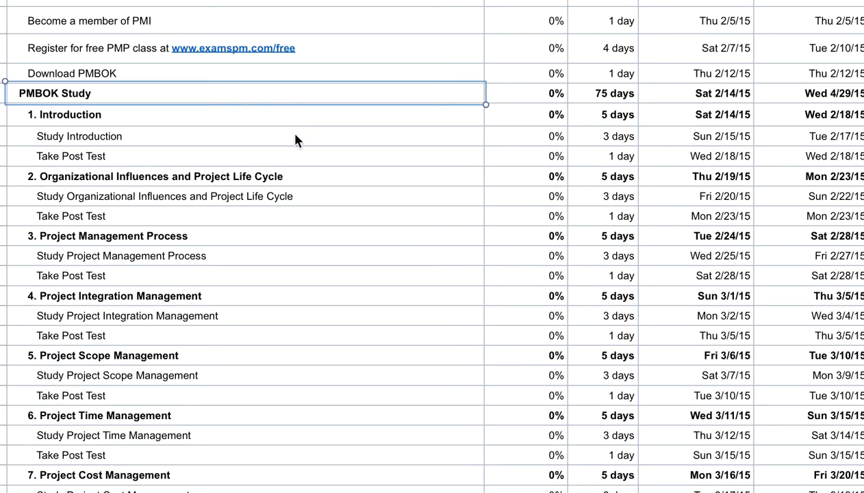
pyautogui.scroll(-1, 304, 157)
pyautogui.scroll(-1, 306, 162)
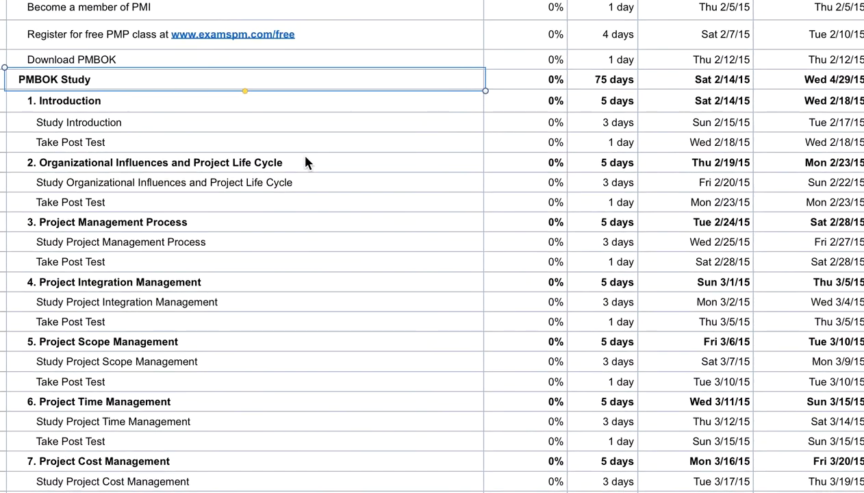
pyautogui.click(285, 102)
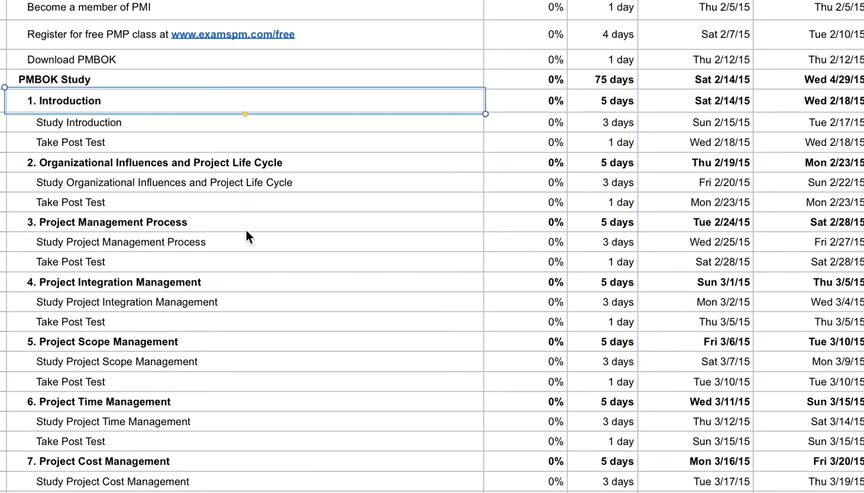
pyautogui.scroll(-1, 246, 232)
# Review the Introduction chapter tasks: Study Introduction, Organizational Influences and Take Post Test
pyautogui.click(246, 159)
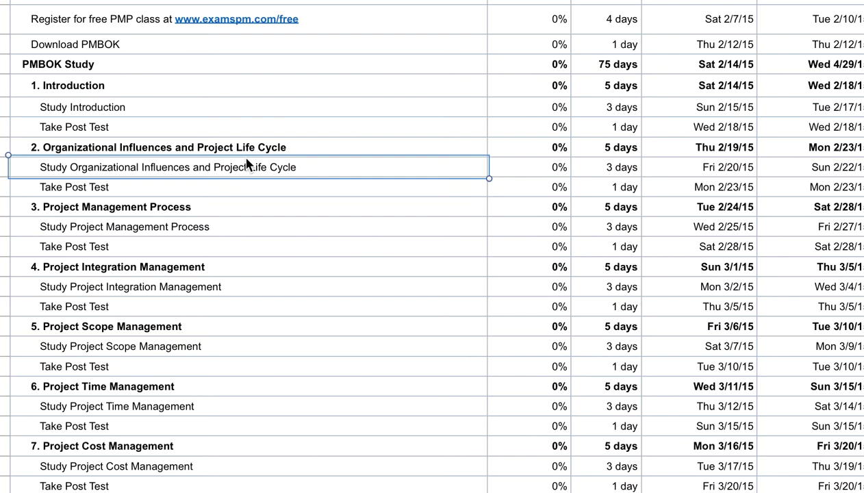
pyautogui.click(217, 182)
pyautogui.click(180, 104)
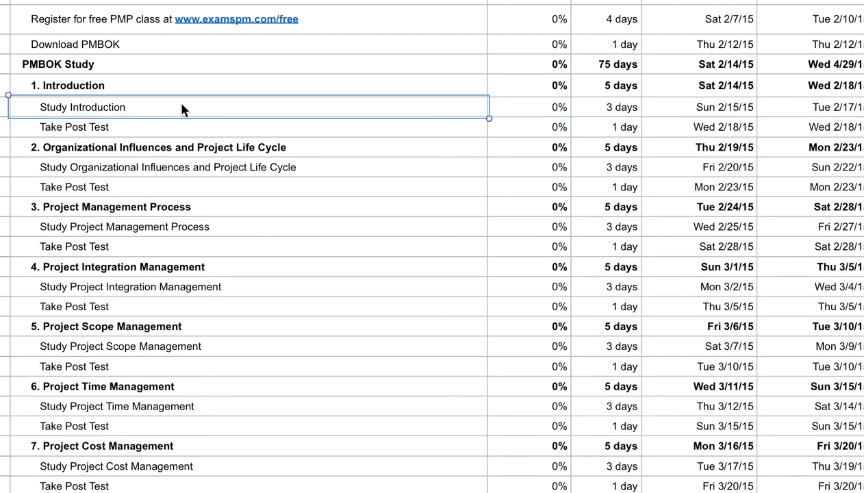
pyautogui.click(177, 130)
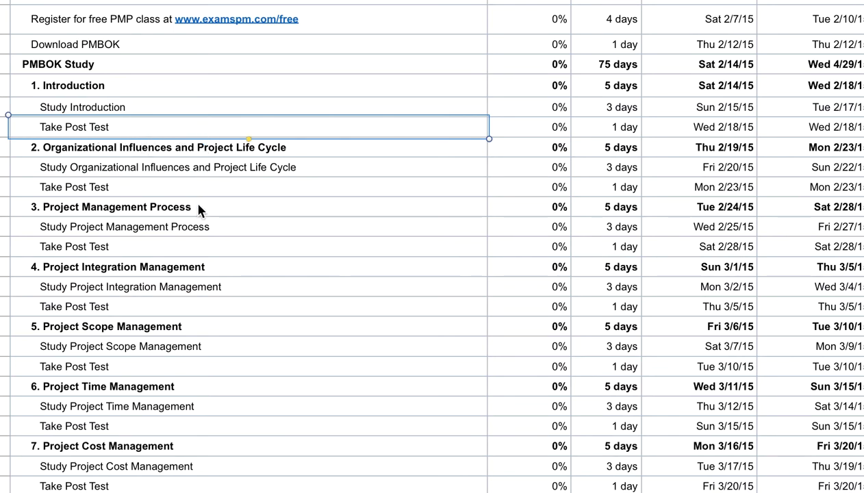
# Review the Project Management Process and Project Integration Management study and post test tasks
pyautogui.scroll(-1, 197, 206)
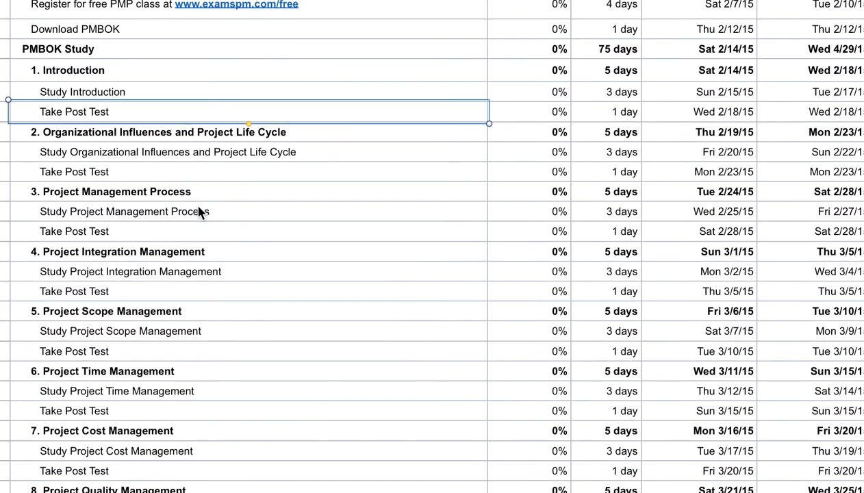
pyautogui.scroll(-1, 198, 207)
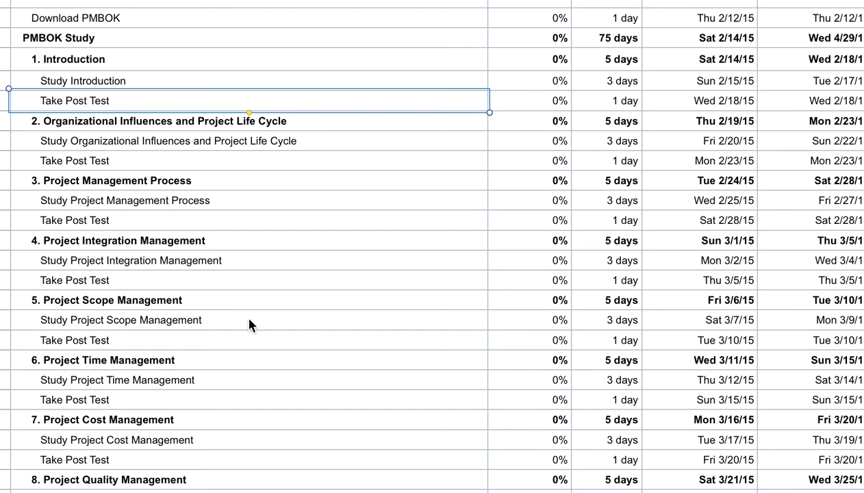
pyautogui.scroll(-1, 249, 324)
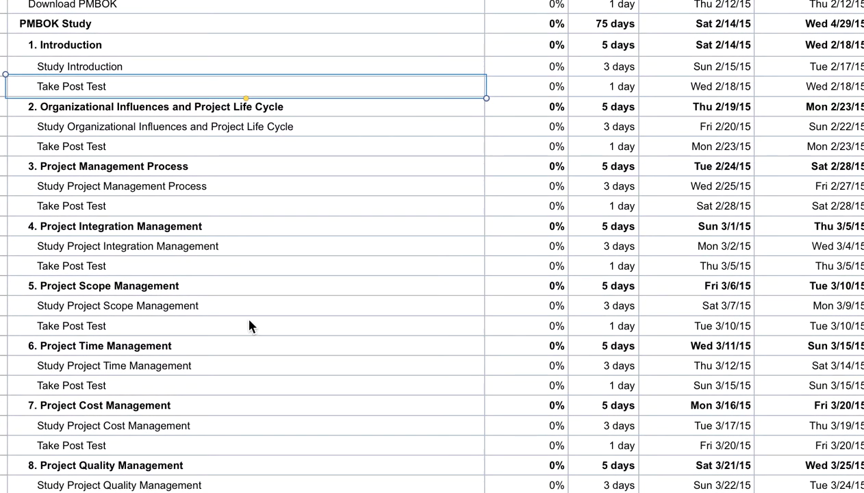
pyautogui.click(201, 167)
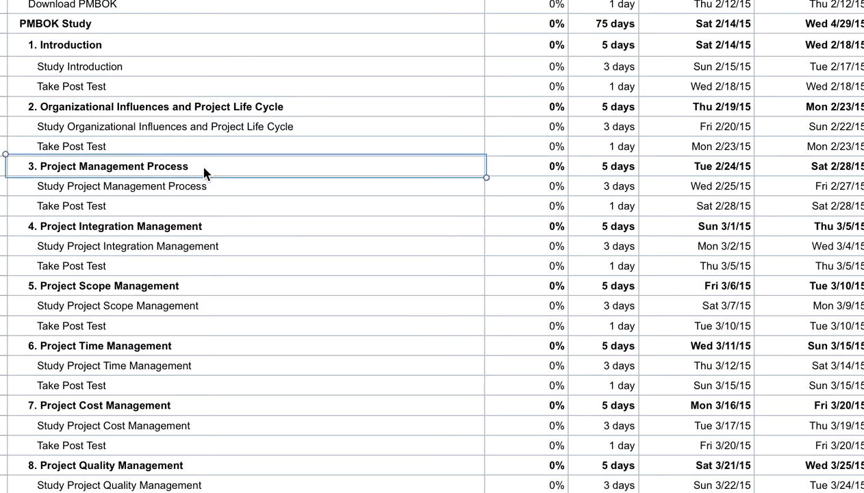
pyautogui.scroll(-1, 226, 173)
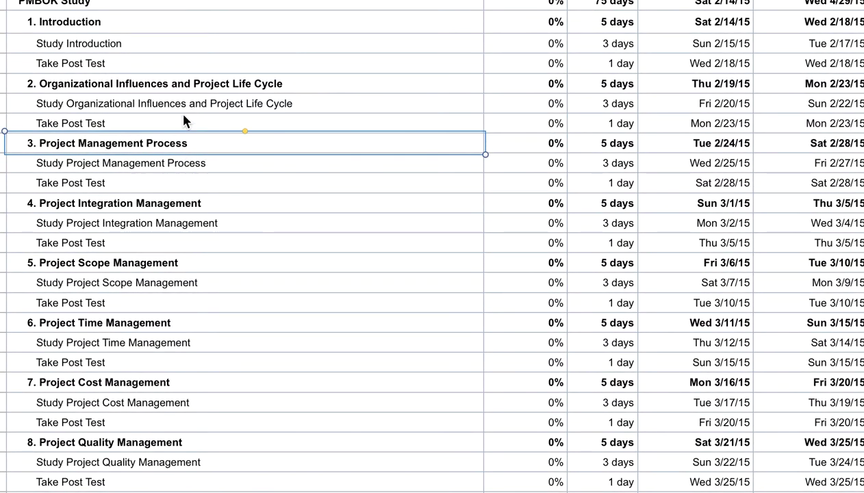
pyautogui.click(170, 164)
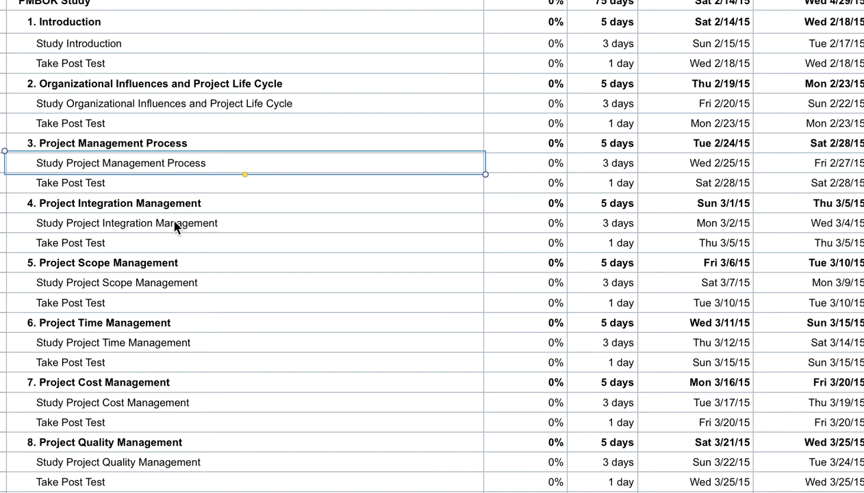
pyautogui.click(245, 229)
pyautogui.click(214, 246)
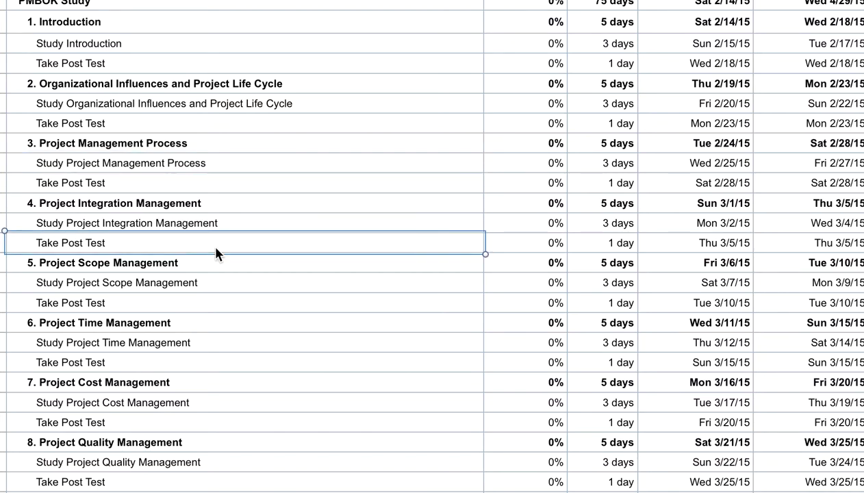
# Move down the chapters to the Professional Responsibility section row
pyautogui.scroll(-1, 216, 252)
pyautogui.scroll(-5, 216, 248)
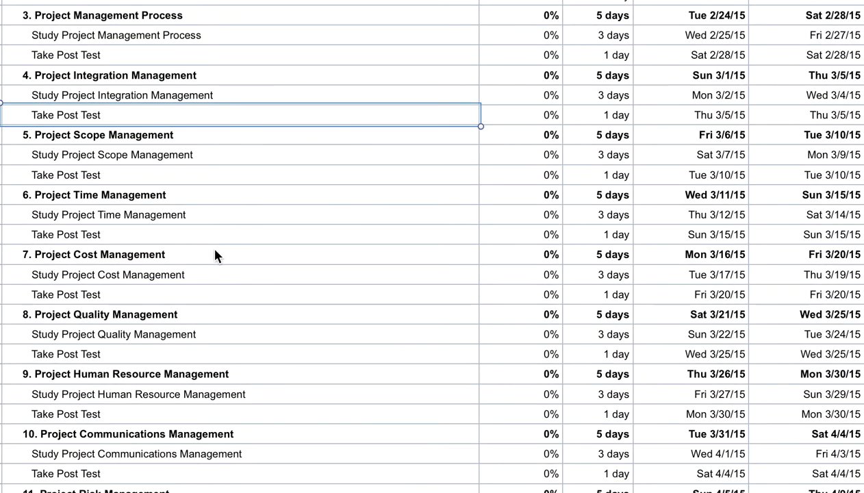
pyautogui.scroll(-2, 232, 308)
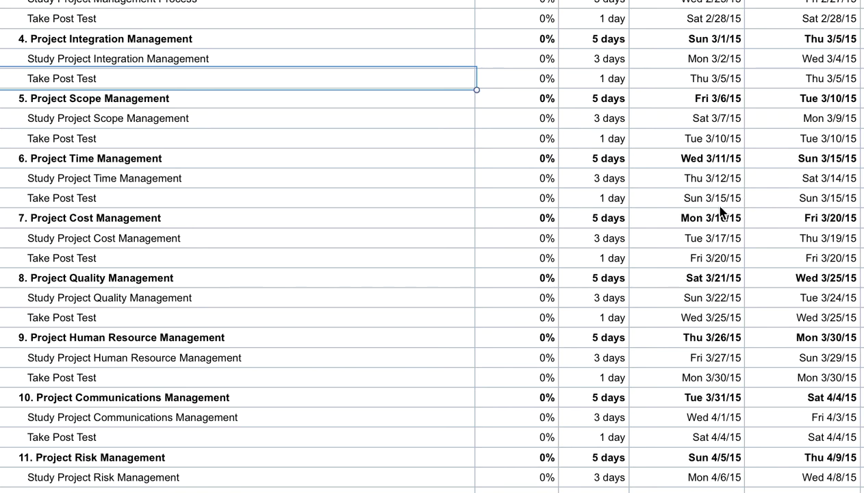
pyautogui.scroll(-10, 586, 217)
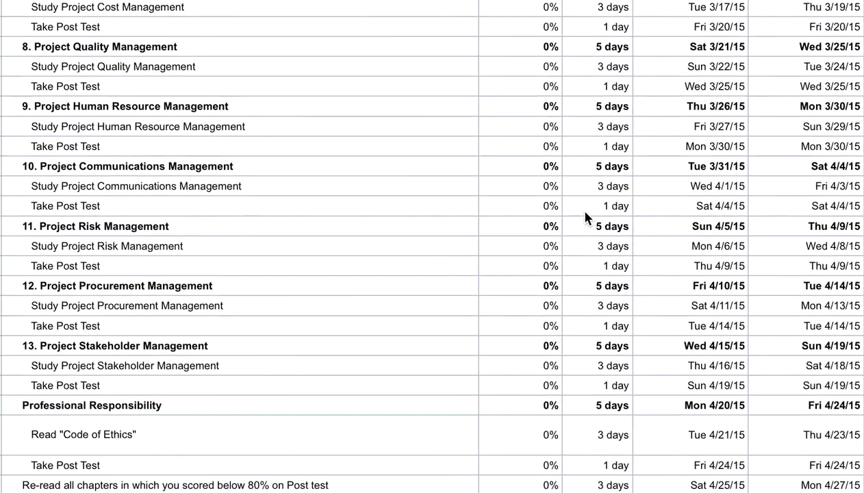
pyautogui.scroll(-1, 585, 214)
pyautogui.click(372, 384)
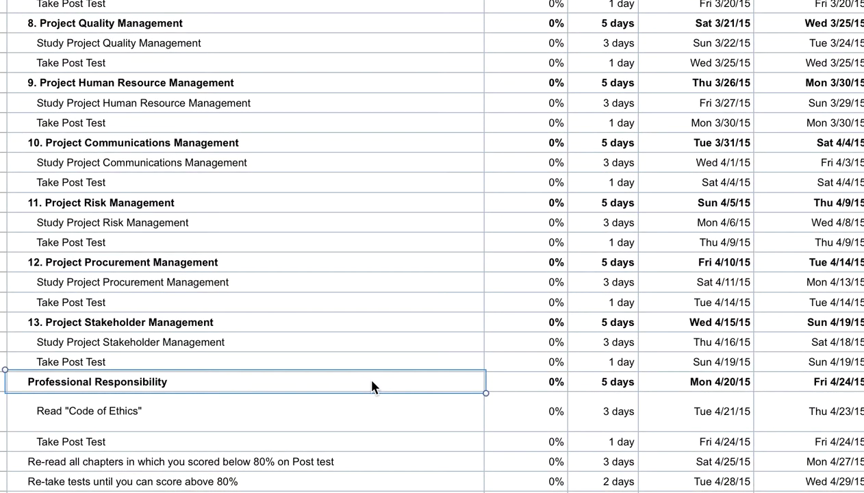
# Review re-reading weak chapters, re-taking tests above 80% and the Core PMBOK Study complete milestone
pyautogui.scroll(-3, 372, 384)
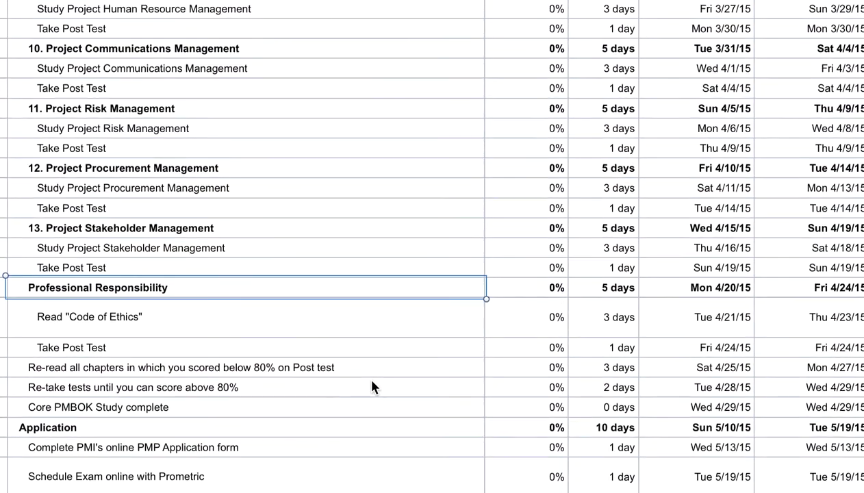
pyautogui.scroll(-2, 363, 359)
pyautogui.scroll(-3, 363, 359)
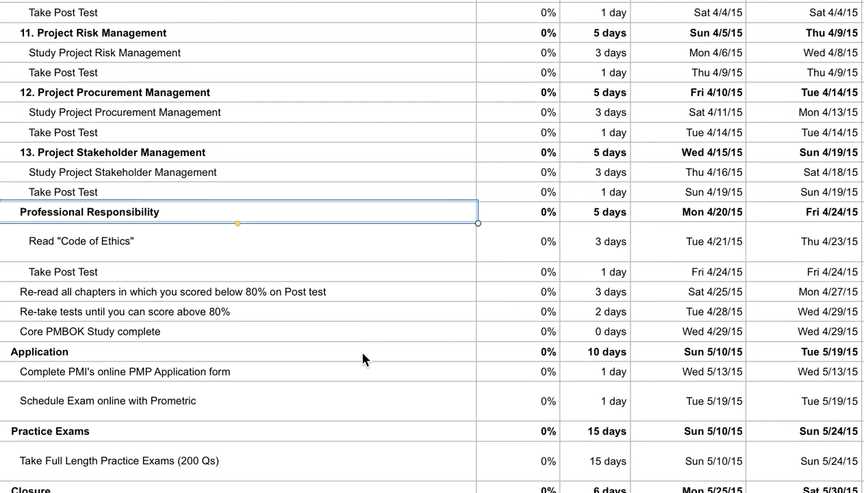
pyautogui.scroll(-2, 363, 359)
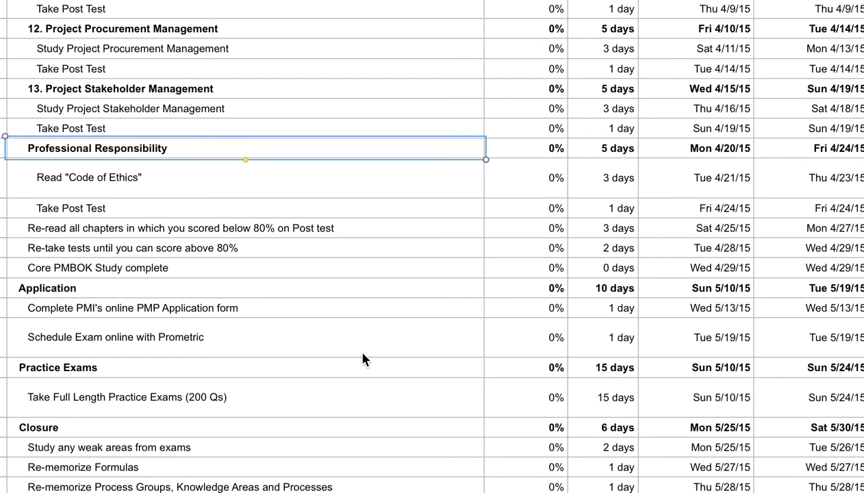
pyautogui.click(360, 218)
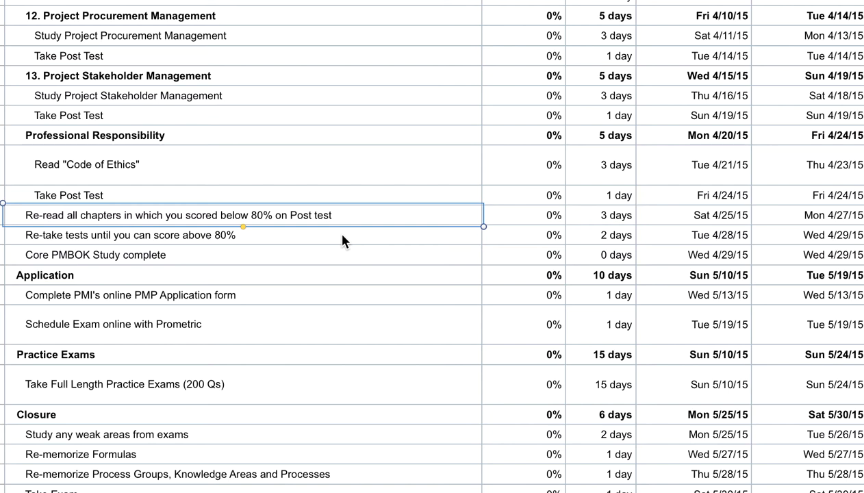
pyautogui.click(312, 240)
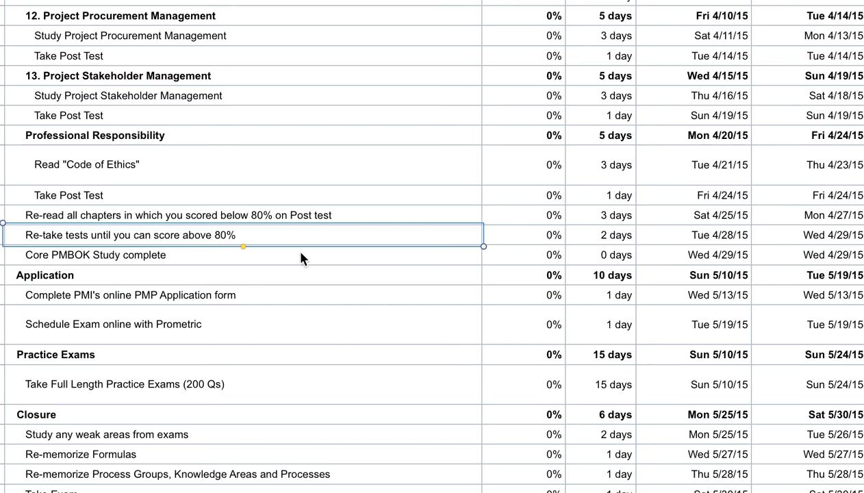
pyautogui.click(298, 257)
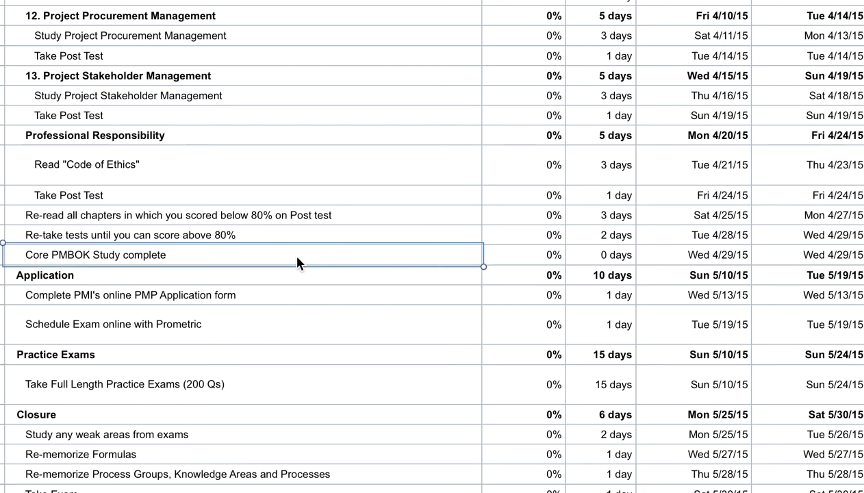
# Review the PMI online application form and Schedule Exam online with Prometric tasks
pyautogui.scroll(-1, 296, 258)
pyautogui.scroll(-2, 296, 260)
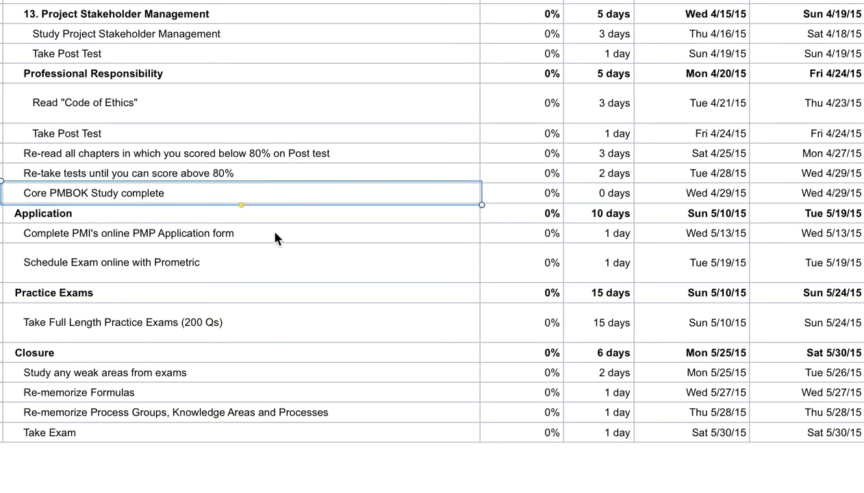
pyautogui.click(275, 238)
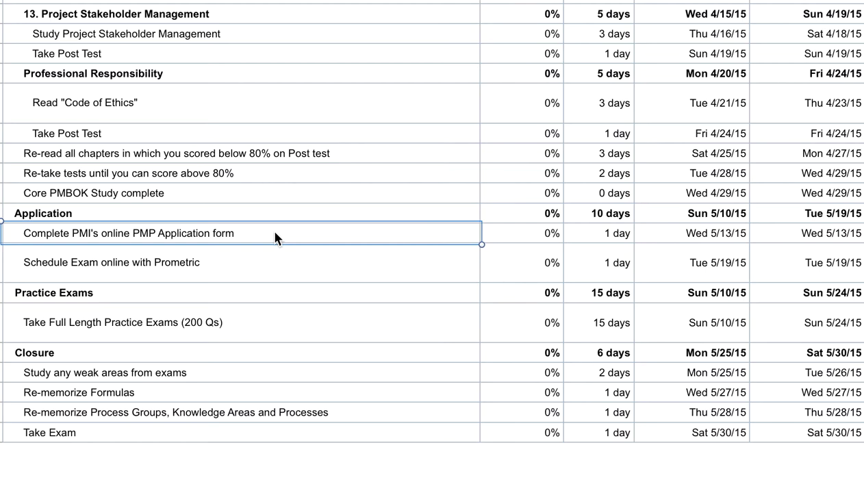
pyautogui.scroll(-1, 274, 238)
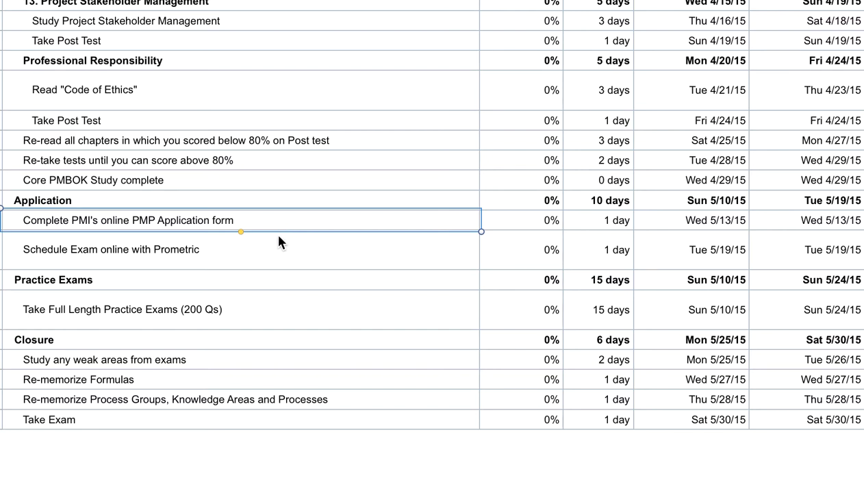
pyautogui.click(279, 254)
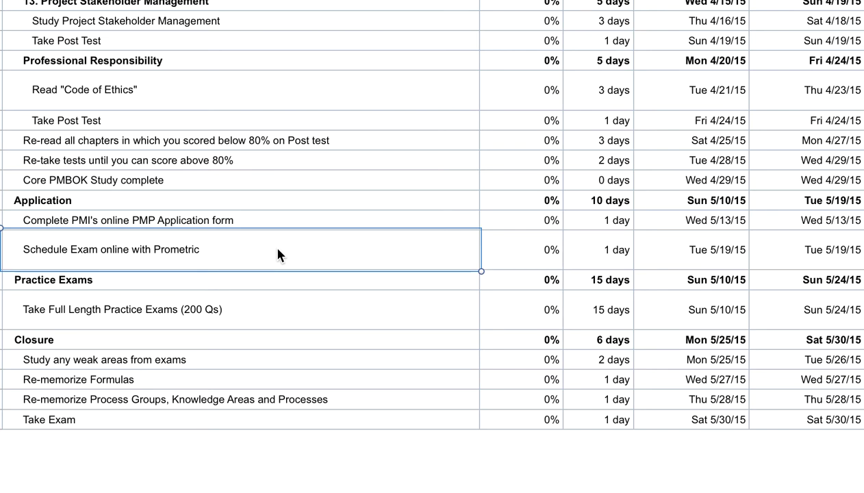
# Review the Practice Exams section and its full length practice exams task
pyautogui.click(255, 309)
pyautogui.scroll(-1, 255, 309)
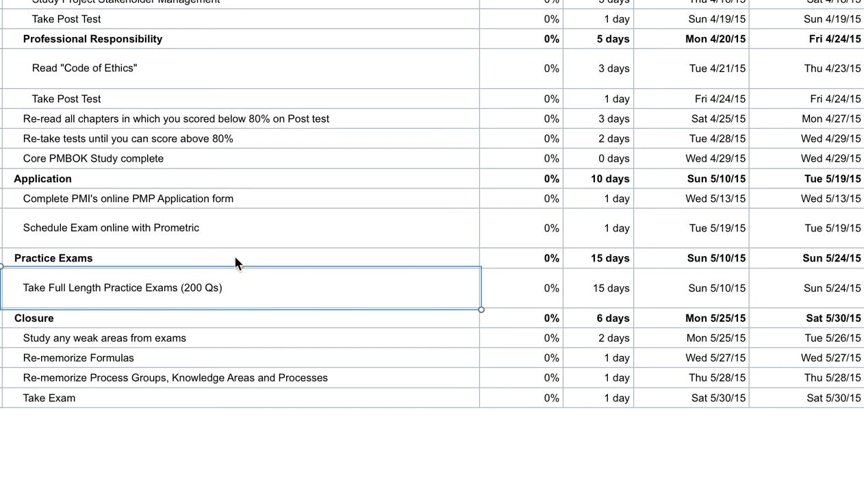
pyautogui.click(235, 258)
pyautogui.click(235, 291)
# Go over Closure: study weak areas, Re-memorize Formulas, Process Groups, and Take Exam on Sat 5/30/15
pyautogui.click(172, 340)
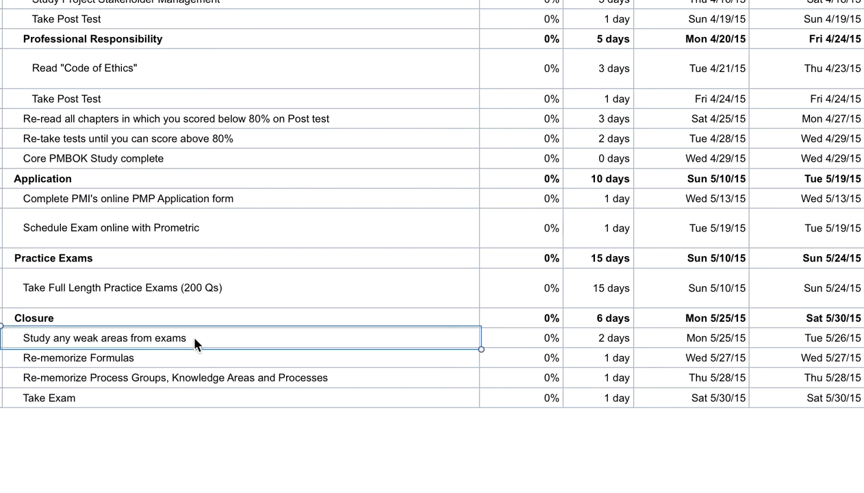
pyautogui.scroll(-1, 274, 363)
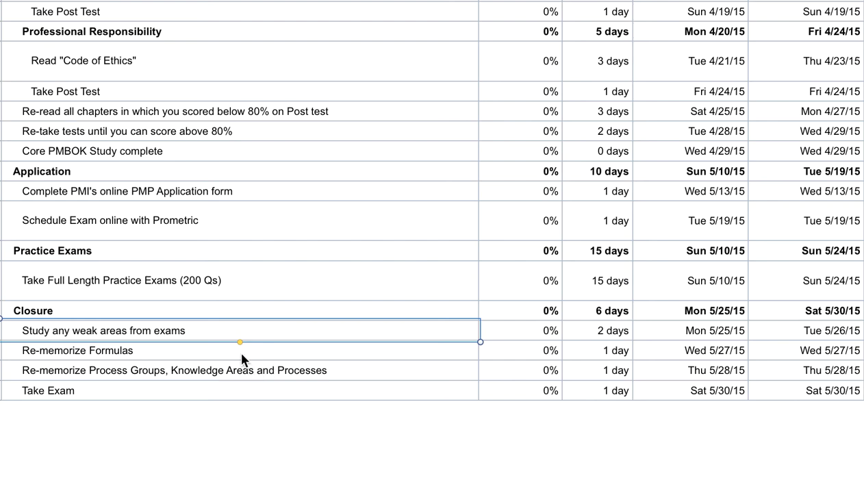
pyautogui.click(243, 358)
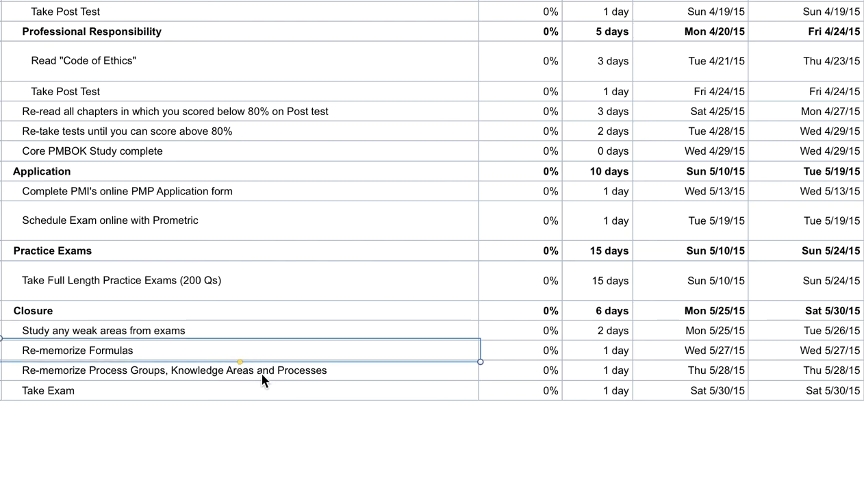
pyautogui.click(262, 375)
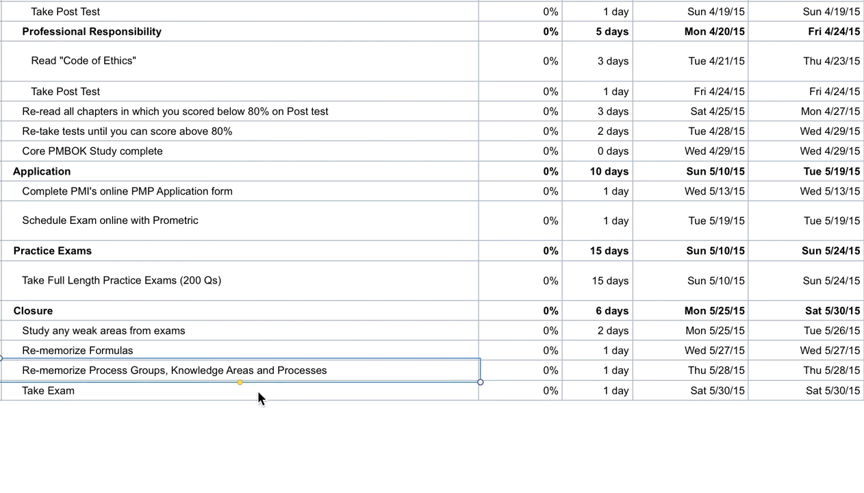
pyautogui.click(258, 393)
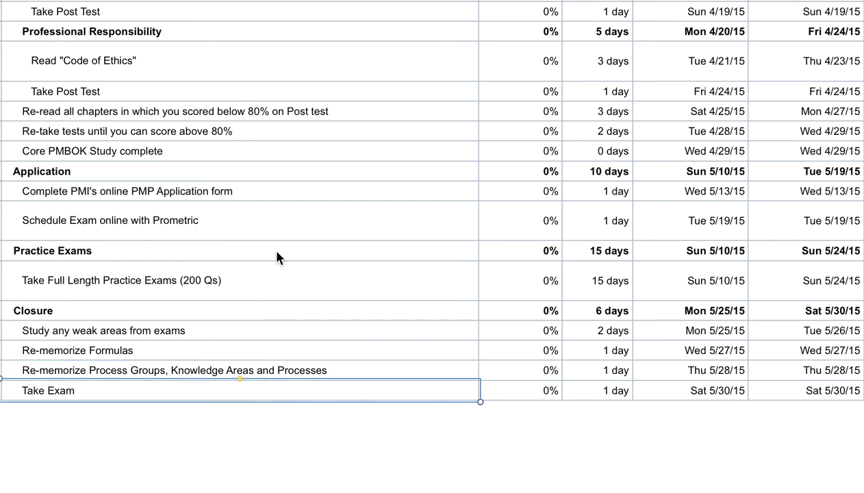
# Scroll back up to the PMP Exam Prep Plan title row
pyautogui.scroll(10, 277, 258)
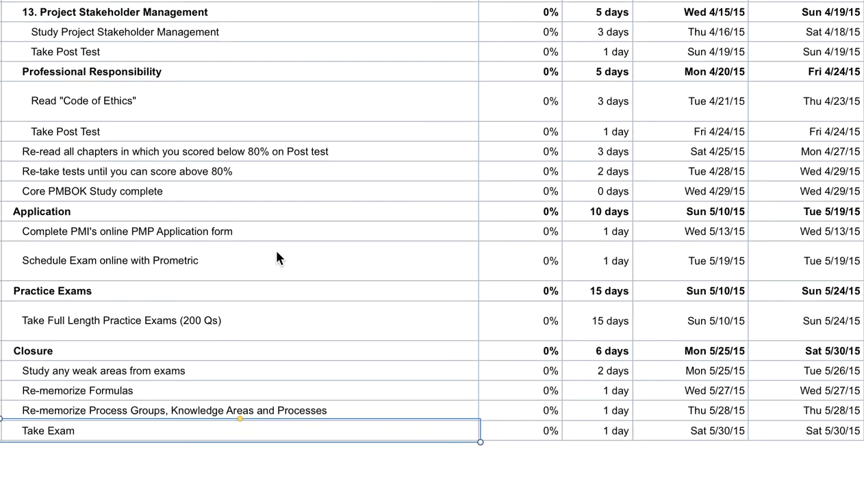
pyautogui.scroll(11, 277, 258)
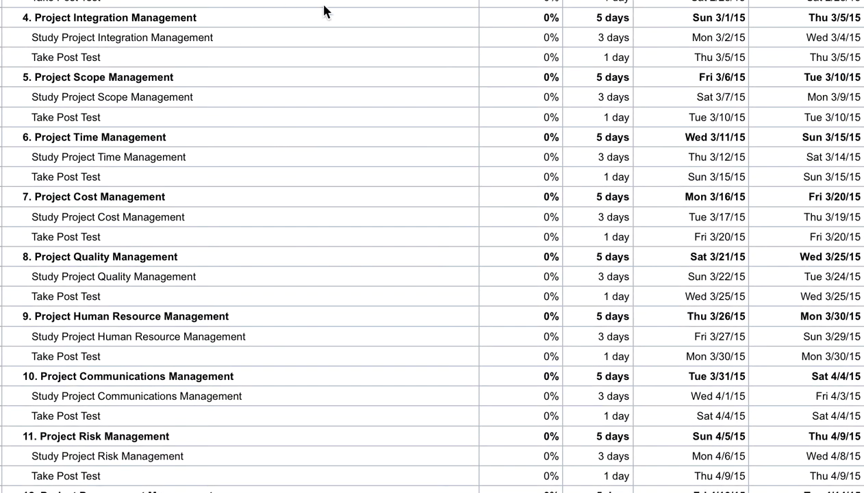
pyautogui.scroll(9, 335, 273)
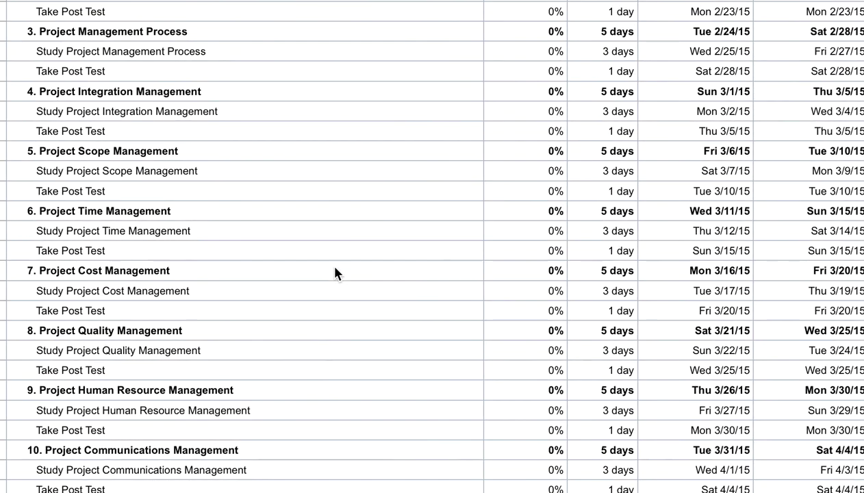
pyautogui.scroll(5, 335, 273)
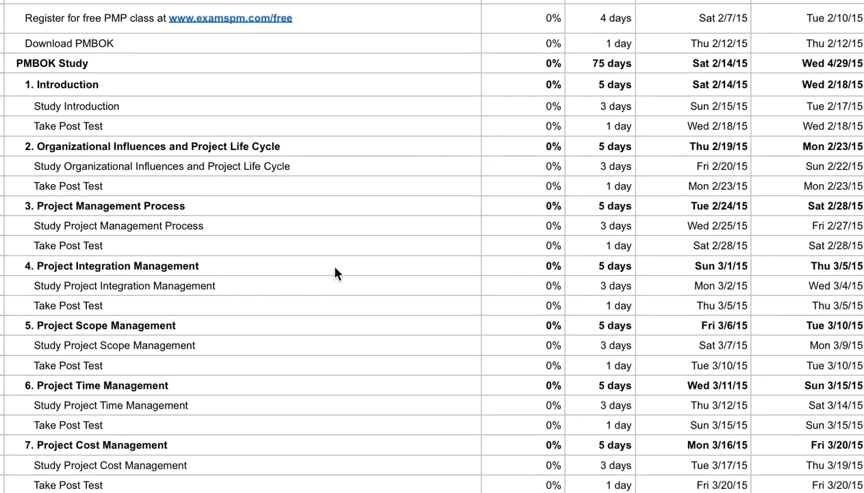
pyautogui.scroll(2, 335, 268)
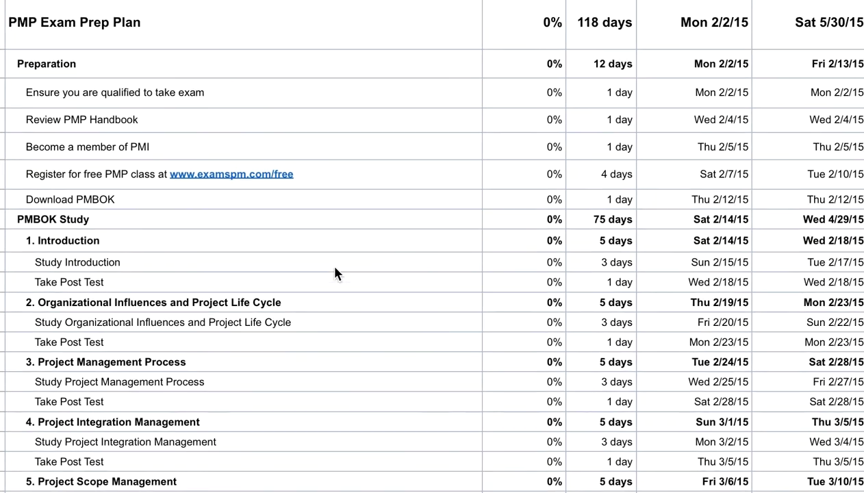